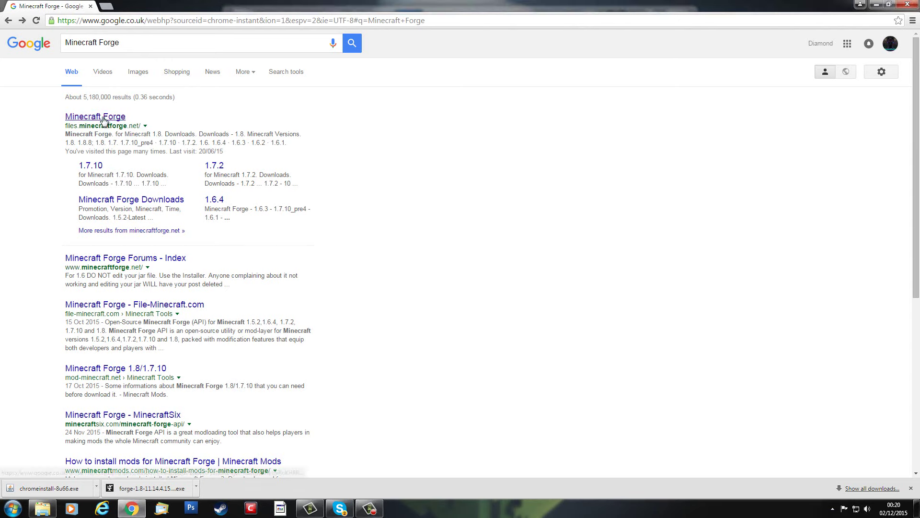
# Open files.minecraftforge.net and choose 1.7.10 from the 1.7 version list
pyautogui.click(104, 118)
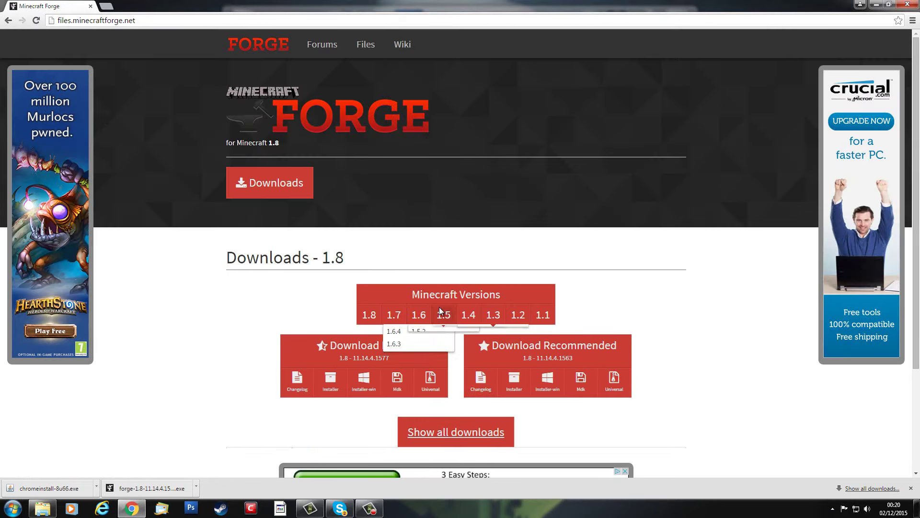
pyautogui.moveTo(365, 319)
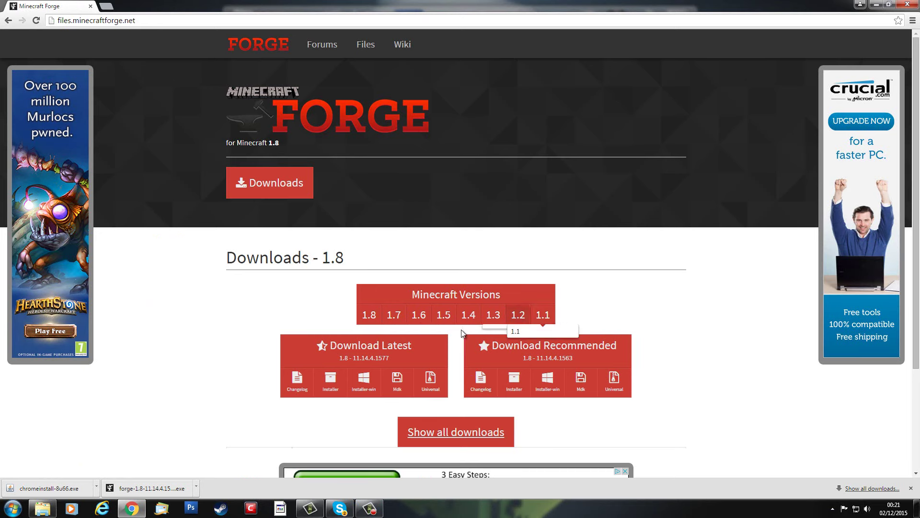
pyautogui.moveTo(401, 317)
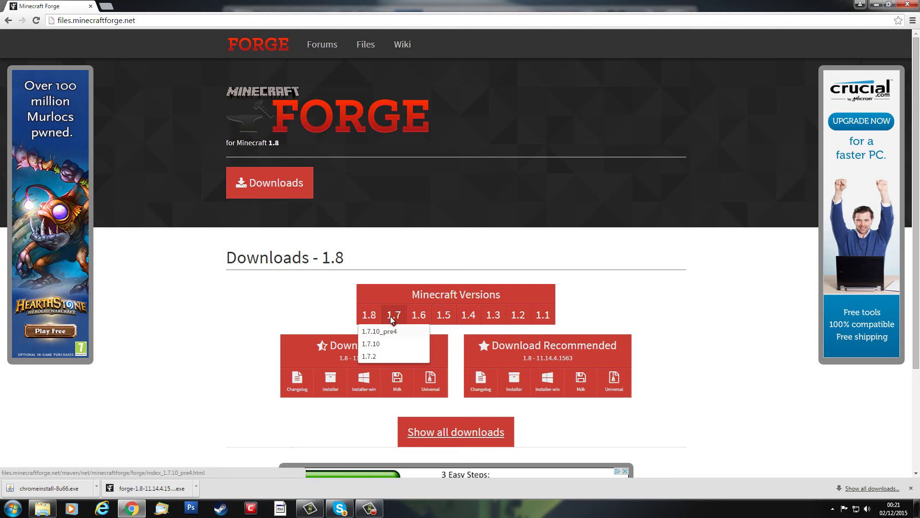
pyautogui.click(372, 344)
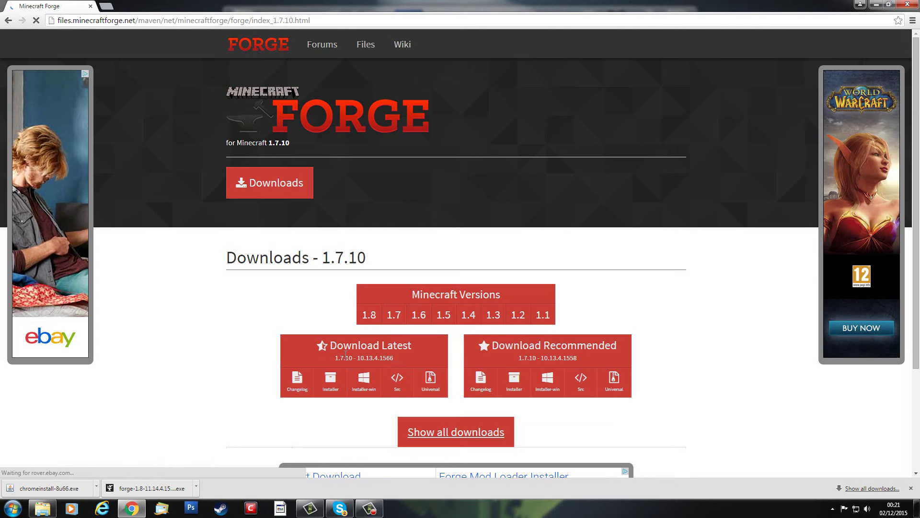
# Expand all 1.7.10 downloads and scroll the build table from 10.13.4.1566 to 10.13.4.1472
pyautogui.scroll(-1, 675, 357)
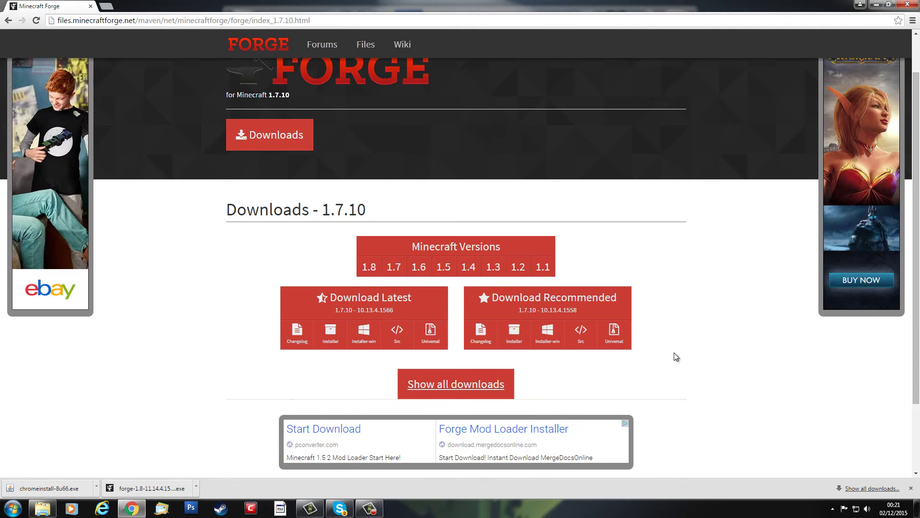
pyautogui.scroll(-2, 676, 357)
pyautogui.click(469, 299)
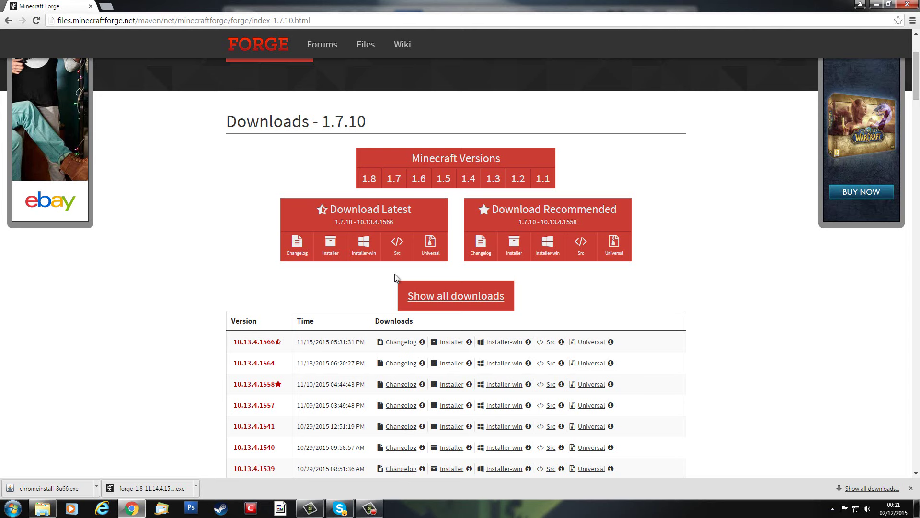
pyautogui.scroll(-1, 163, 331)
pyautogui.scroll(-2, 163, 332)
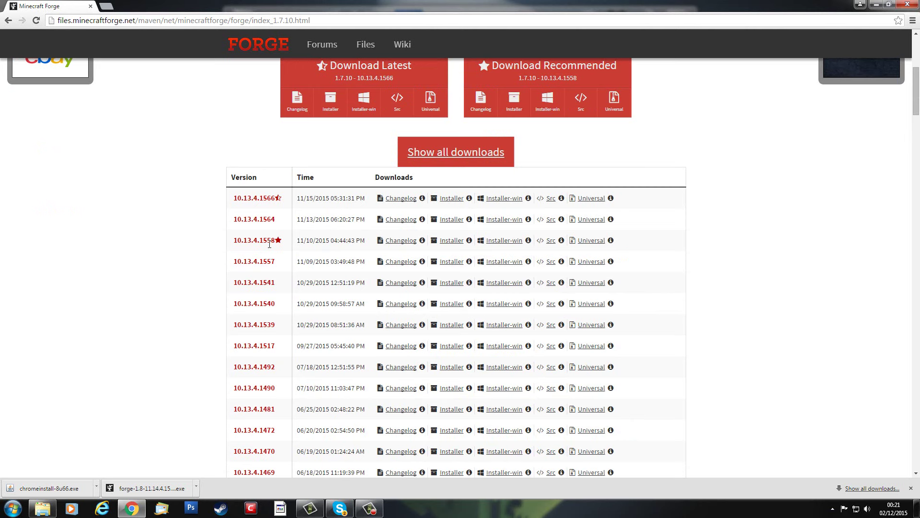
pyautogui.scroll(-1, 270, 244)
pyautogui.scroll(-2, 287, 273)
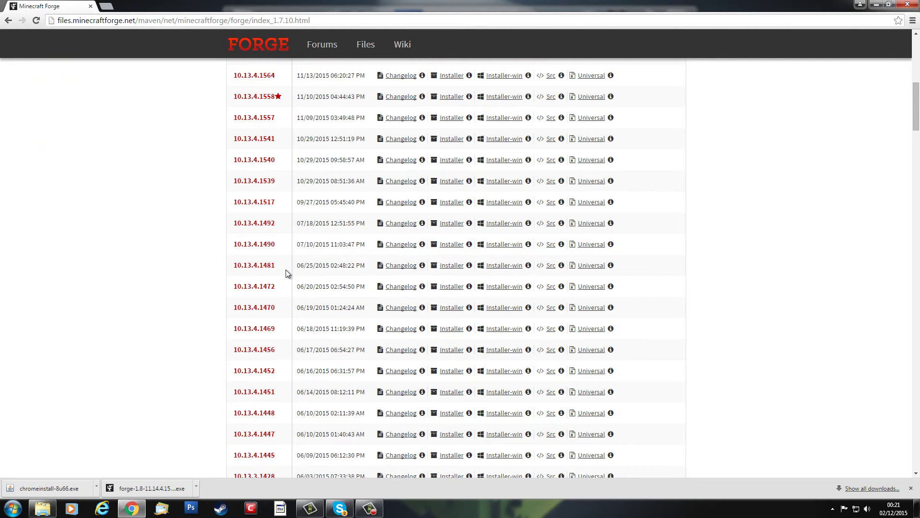
pyautogui.scroll(-17, 283, 270)
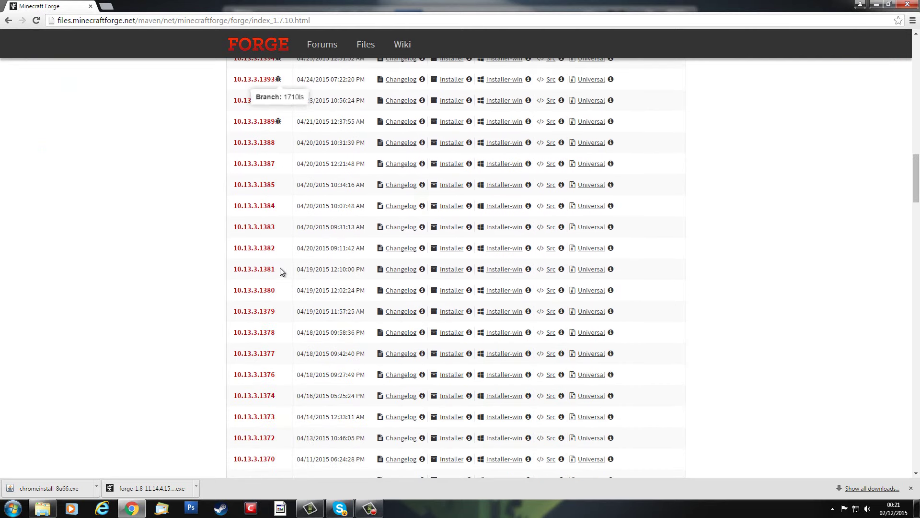
pyautogui.scroll(-11, 281, 271)
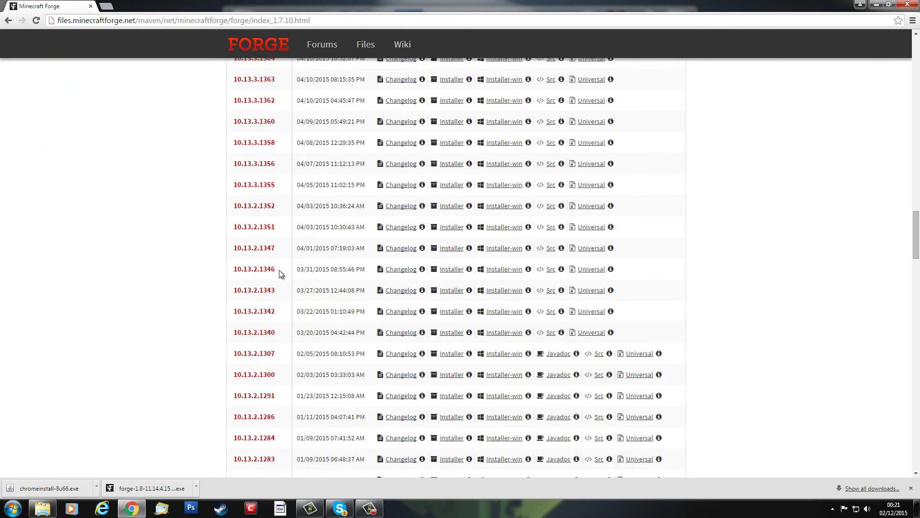
pyautogui.scroll(-6, 281, 273)
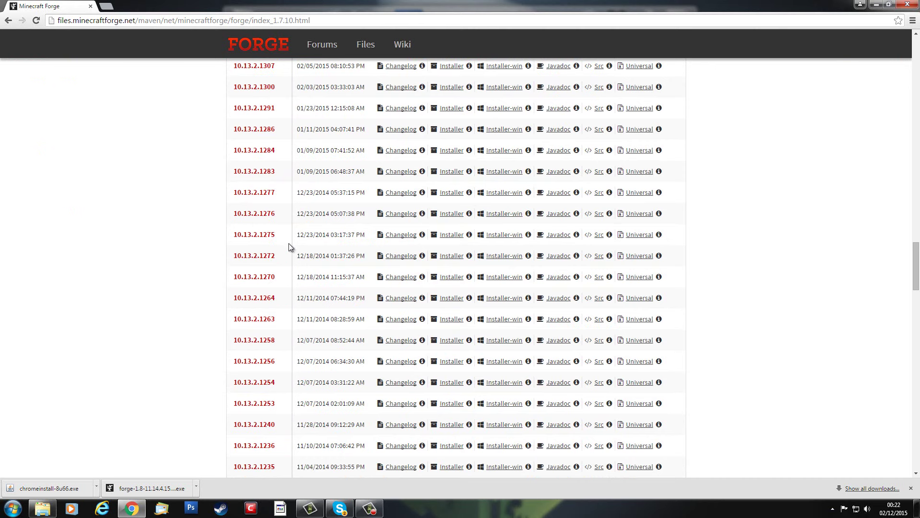
pyautogui.scroll(20, 288, 247)
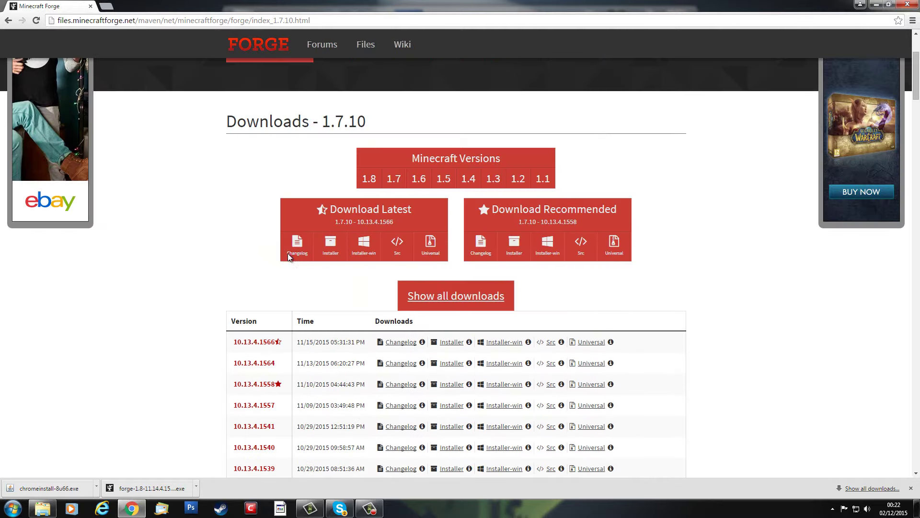
pyautogui.scroll(2, 288, 254)
pyautogui.scroll(-4, 282, 255)
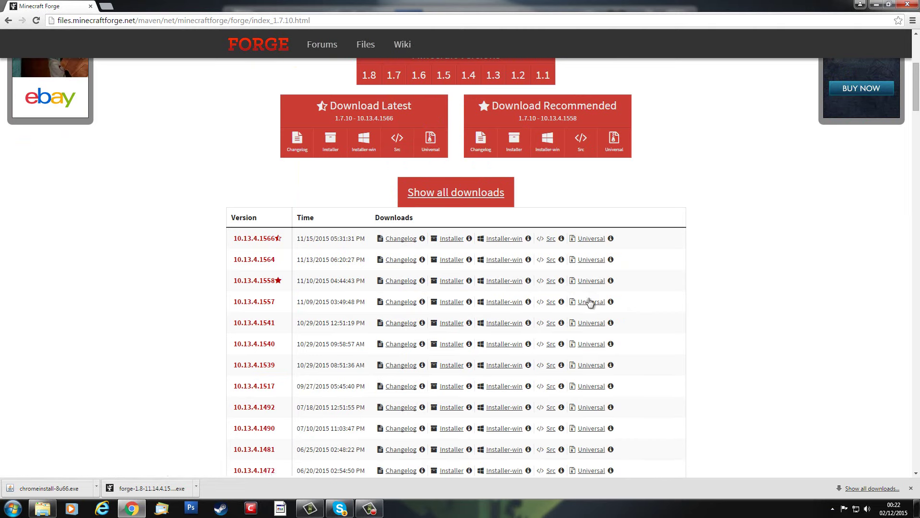
# Download the 10.13.4.1558 Windows installer past the AdFoc.us ad and show it in Downloads
pyautogui.click(502, 284)
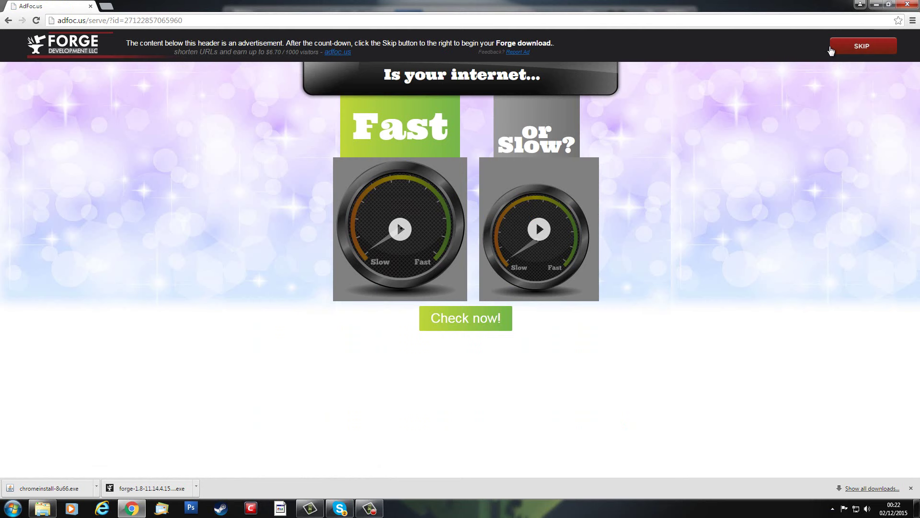
pyautogui.click(849, 49)
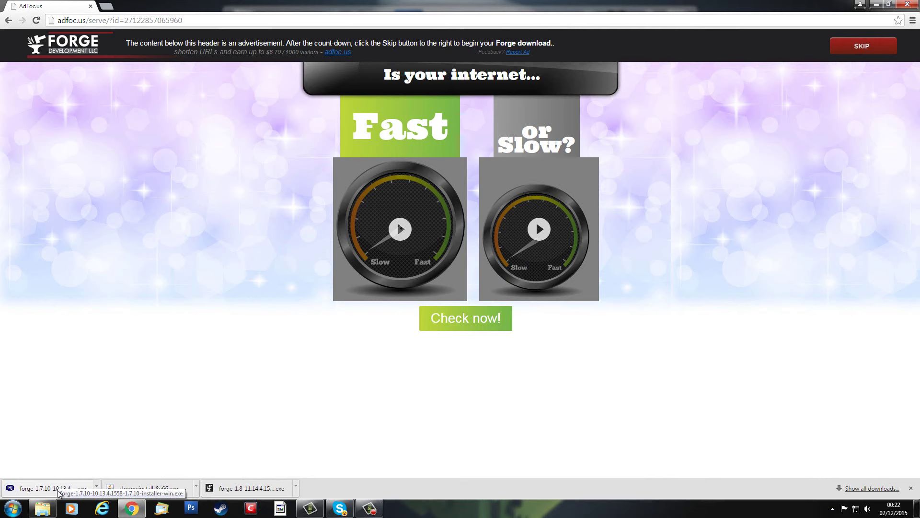
pyautogui.click(95, 487)
pyautogui.click(138, 455)
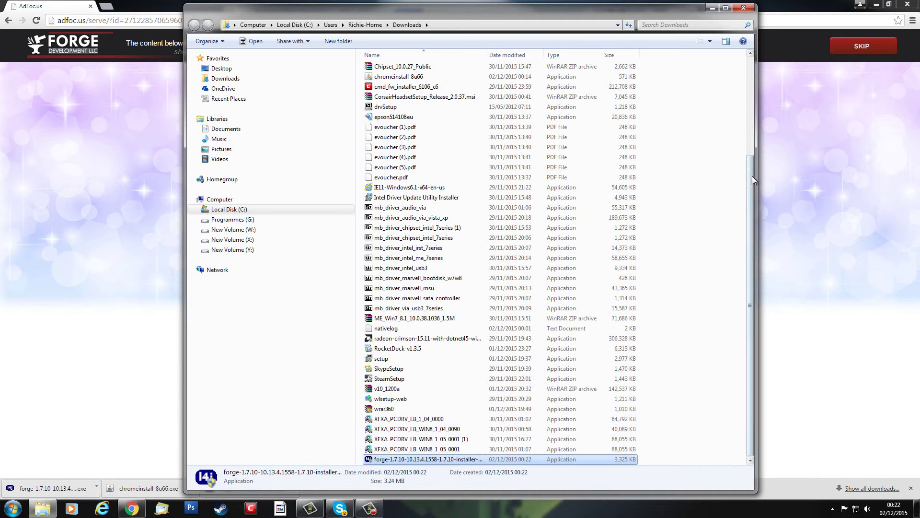
pyautogui.click(876, 4)
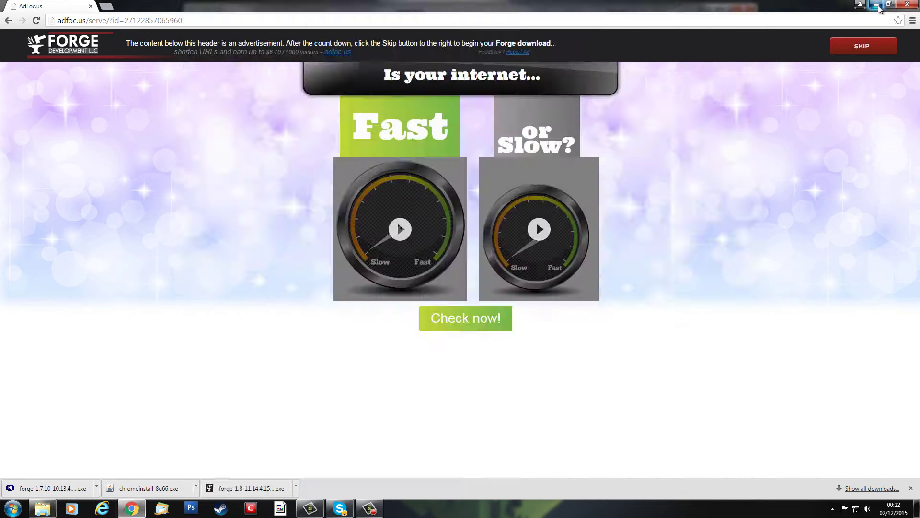
# Drag the forge-1.7.10-10.13.4.1558 installer from Downloads onto the desktop, then minimise Explorer
pyautogui.doubleClick(588, 18)
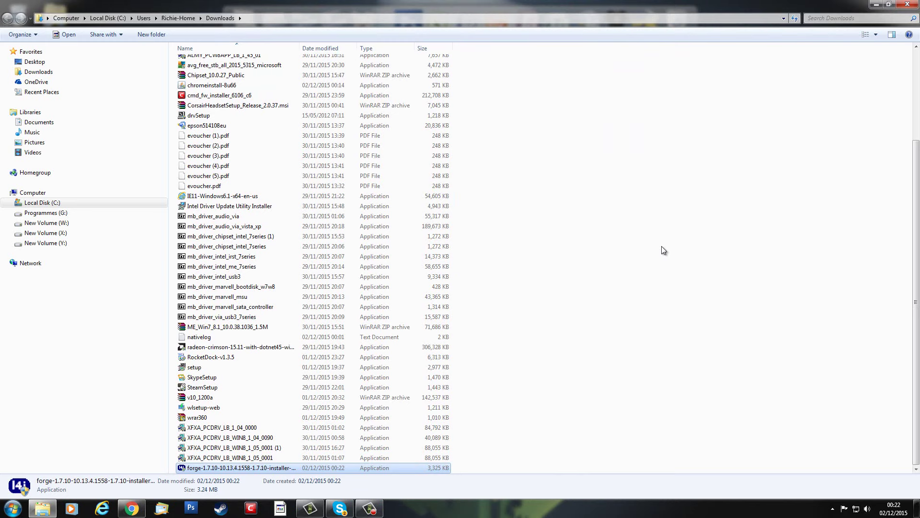
pyautogui.click(887, 5)
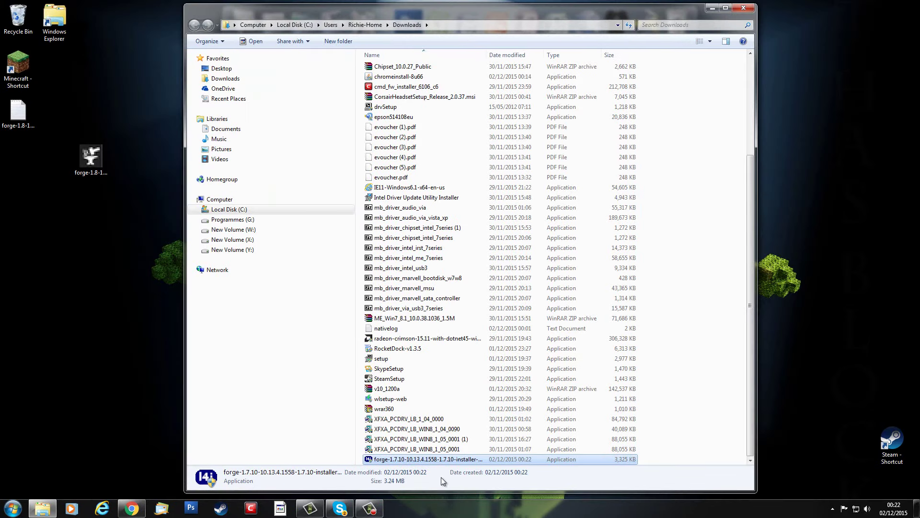
pyautogui.moveTo(417, 459); pyautogui.dragTo(92, 251)
pyautogui.click(90, 295)
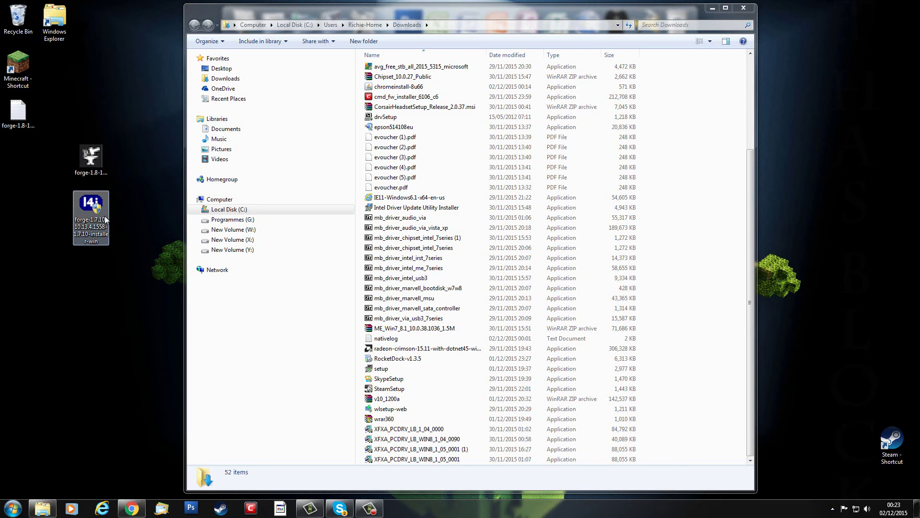
pyautogui.click(93, 241)
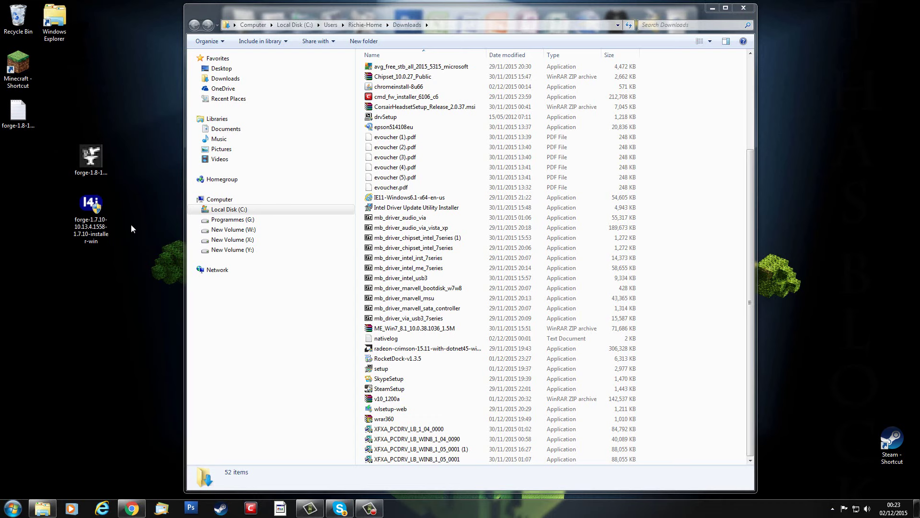
pyautogui.click(713, 7)
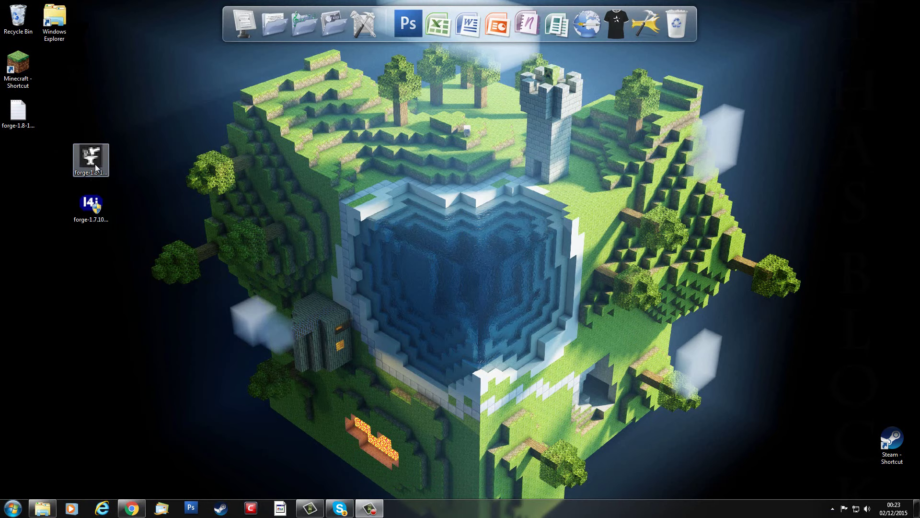
# Run the Forge installer with Install client, then confirm the Complete and compatibility prompts
pyautogui.doubleClick(91, 219)
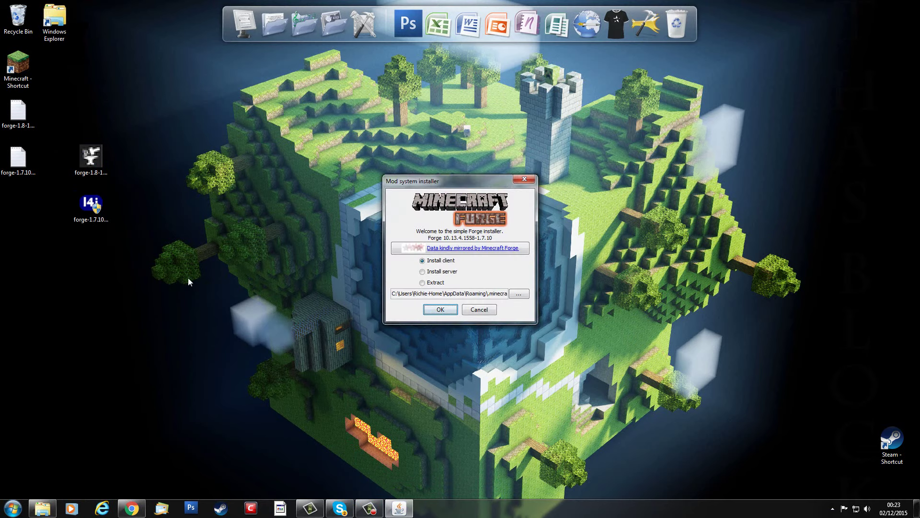
pyautogui.moveTo(479, 179)
pyautogui.mouseDown()
pyautogui.moveTo(426, 128)
pyautogui.moveTo(467, 175)
pyautogui.mouseUp()
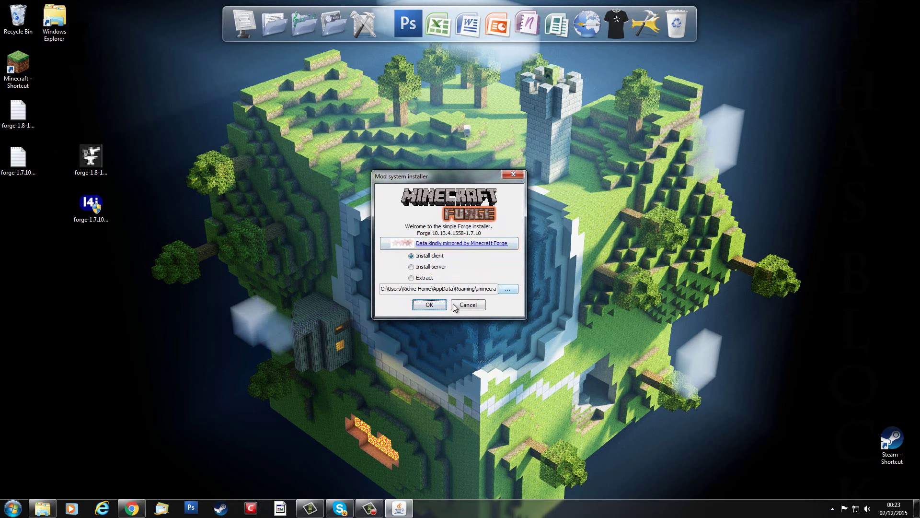
pyautogui.click(430, 305)
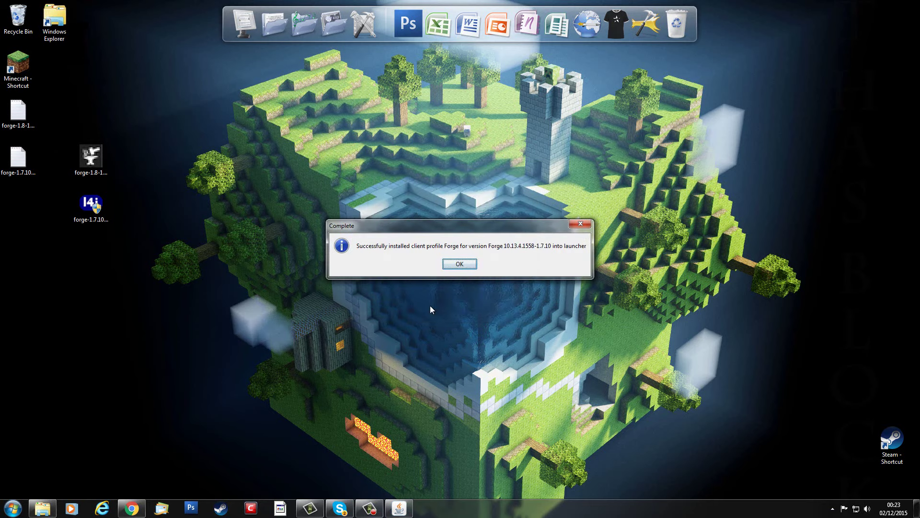
pyautogui.click(462, 264)
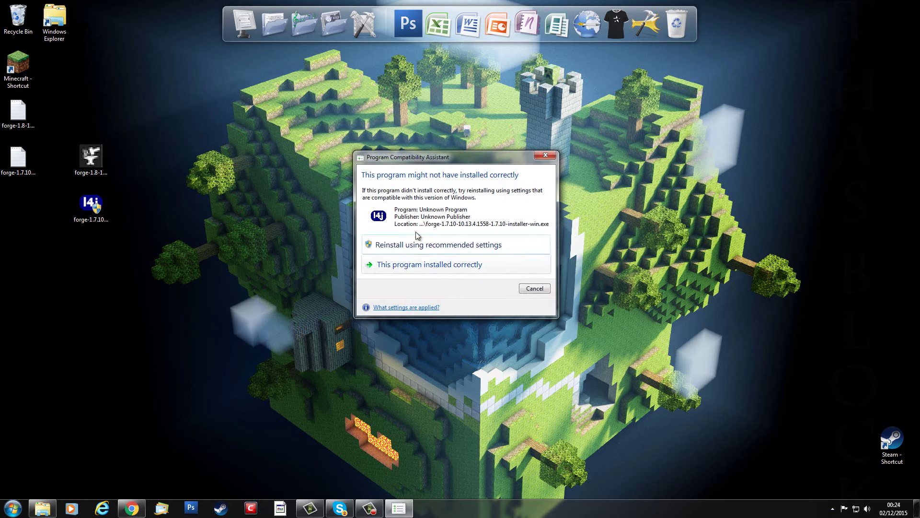
pyautogui.click(443, 264)
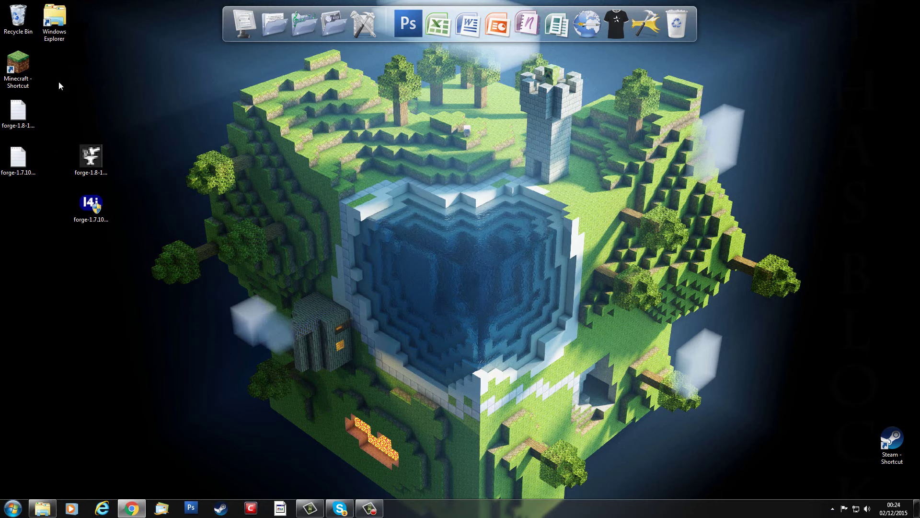
# Launch the Minecraft launcher and rename the Forge profile to 'Forge 1.7.10 1558', then save it
pyautogui.doubleClick(22, 79)
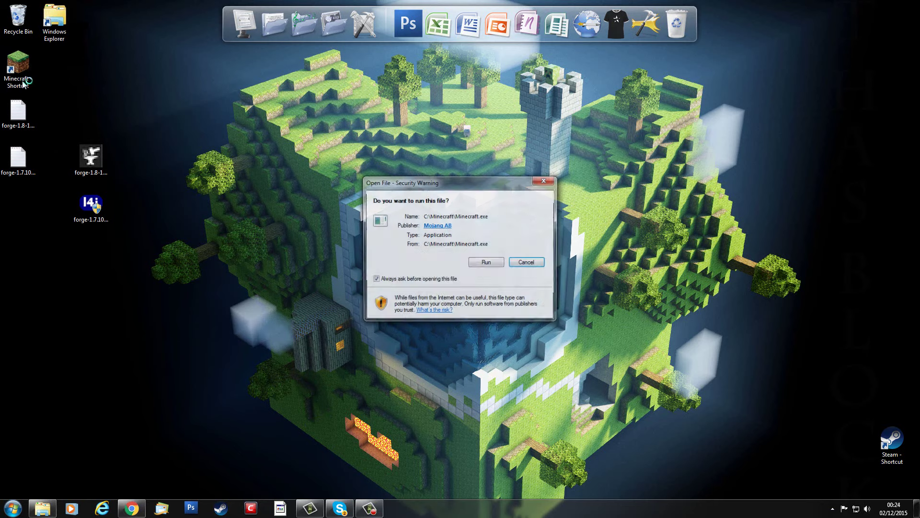
pyautogui.click(493, 264)
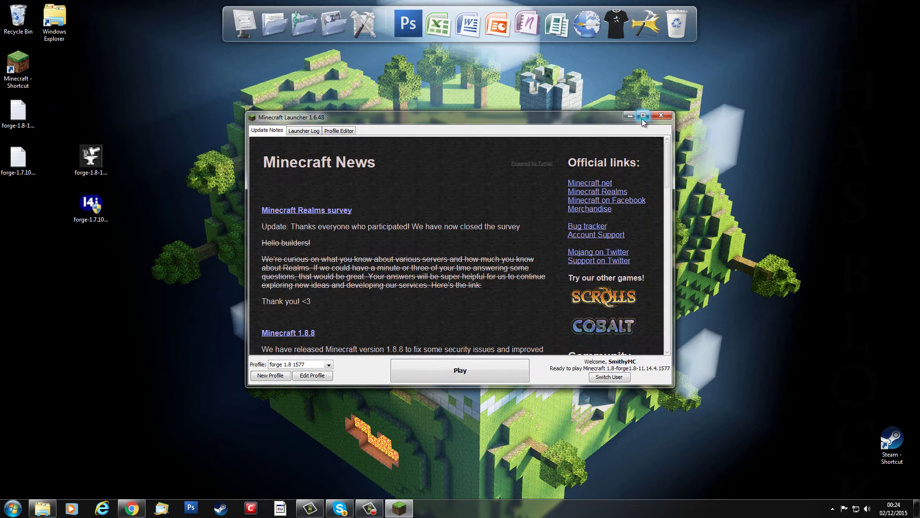
pyautogui.click(643, 115)
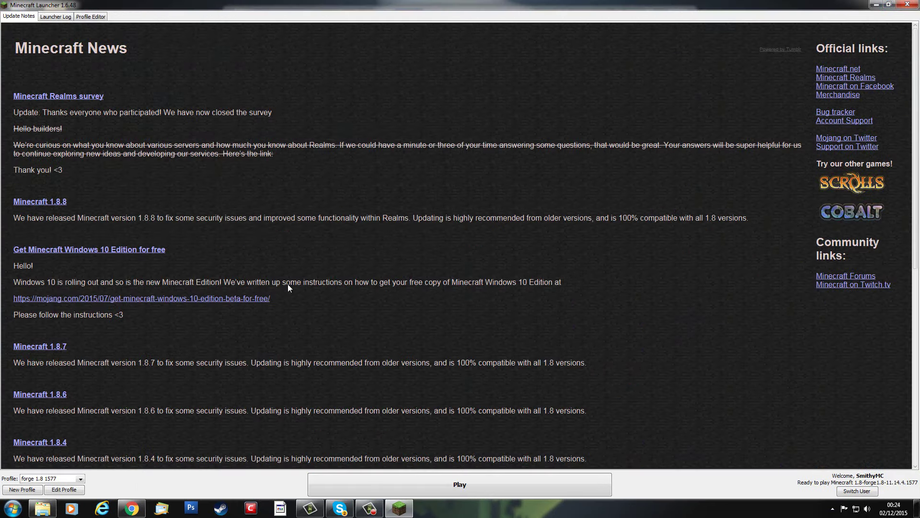
pyautogui.click(81, 479)
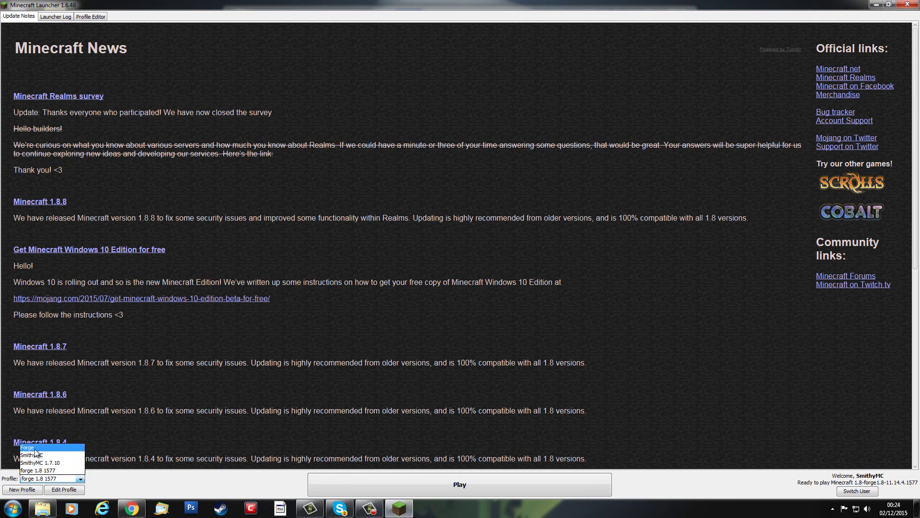
pyautogui.click(36, 449)
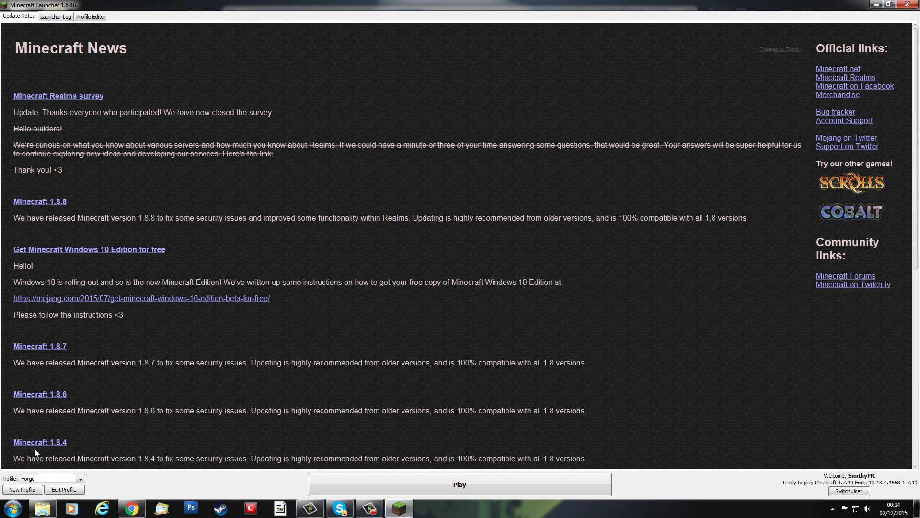
pyautogui.click(64, 490)
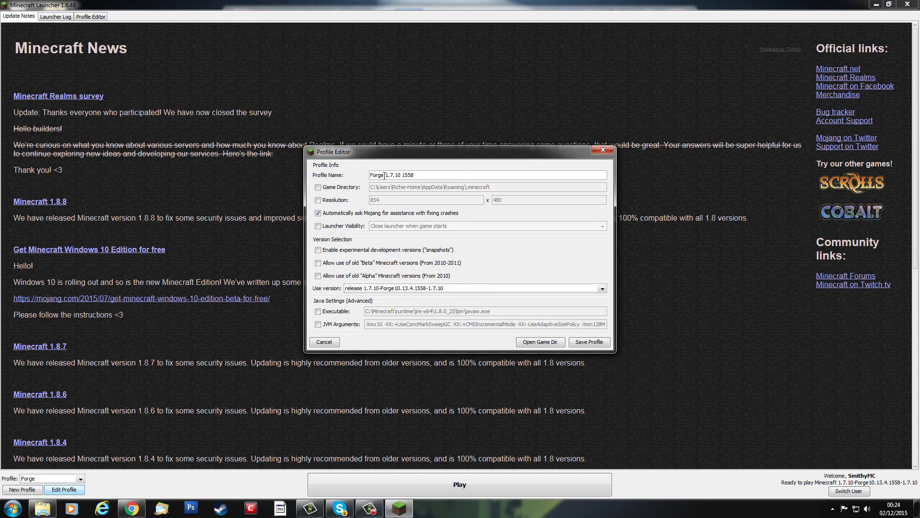
pyautogui.click(589, 342)
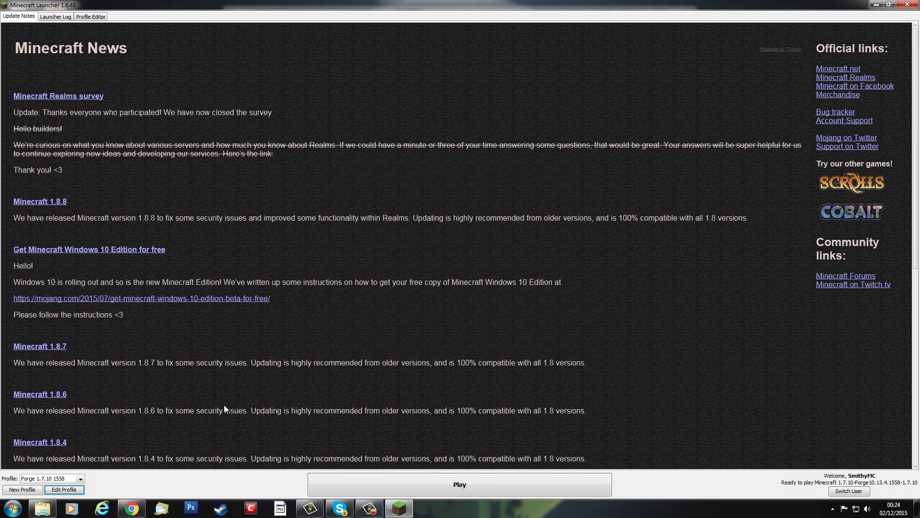
pyautogui.click(81, 479)
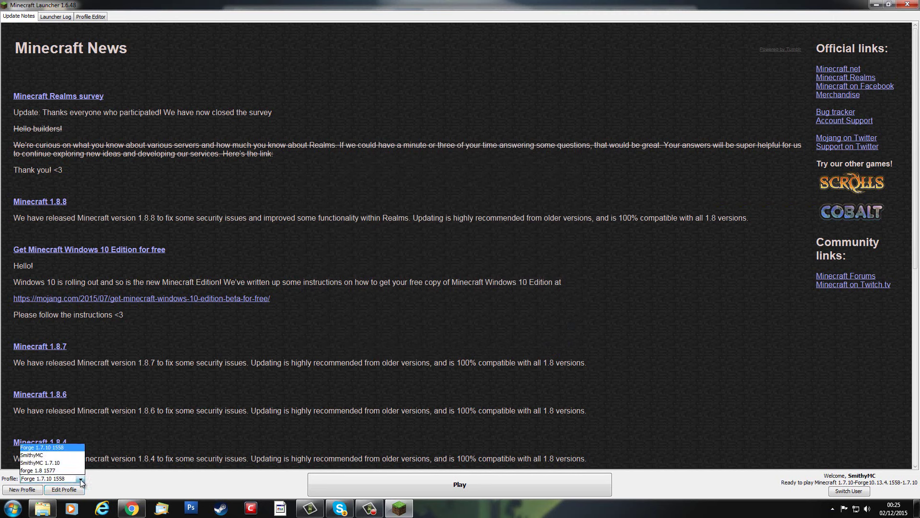
pyautogui.click(51, 470)
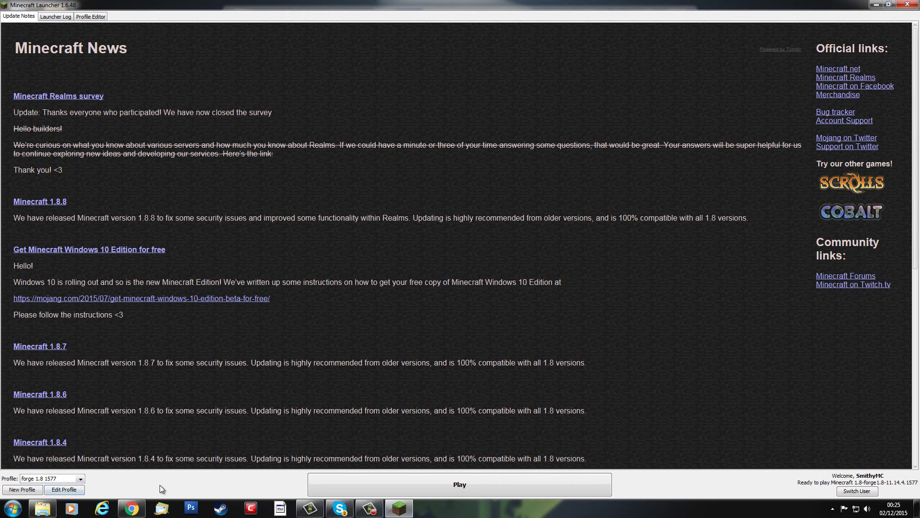
pyautogui.click(81, 478)
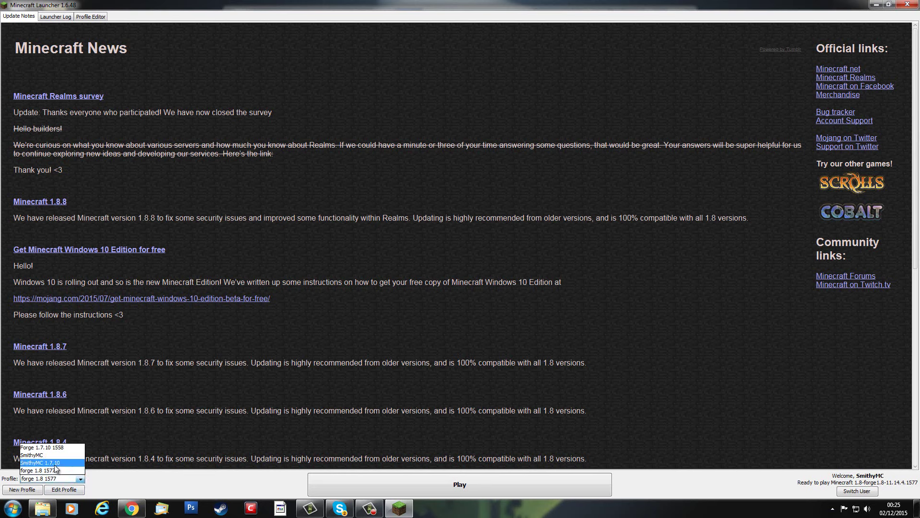
pyautogui.click(56, 468)
pyautogui.click(80, 479)
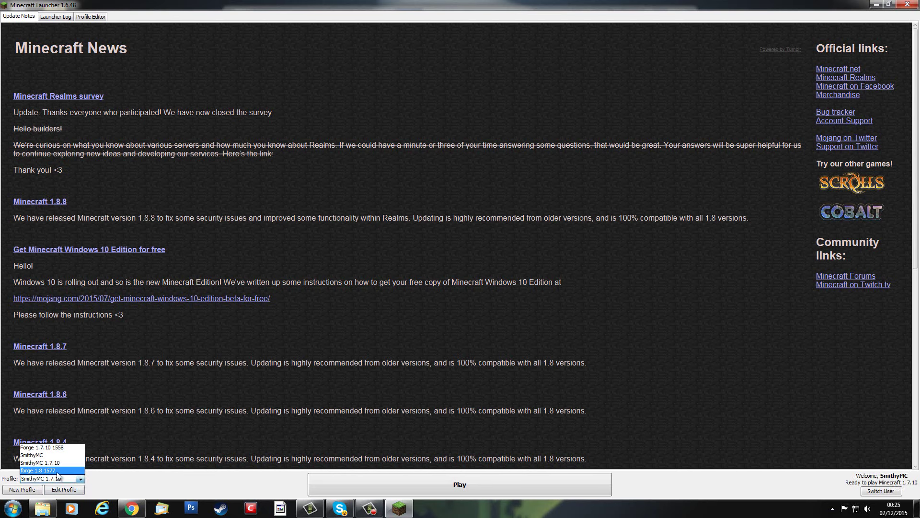
pyautogui.click(57, 471)
pyautogui.click(80, 478)
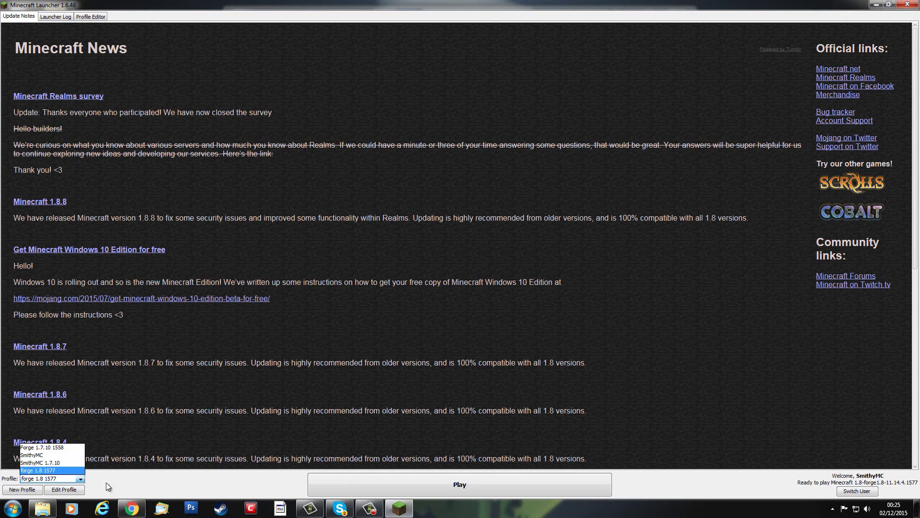
pyautogui.click(43, 447)
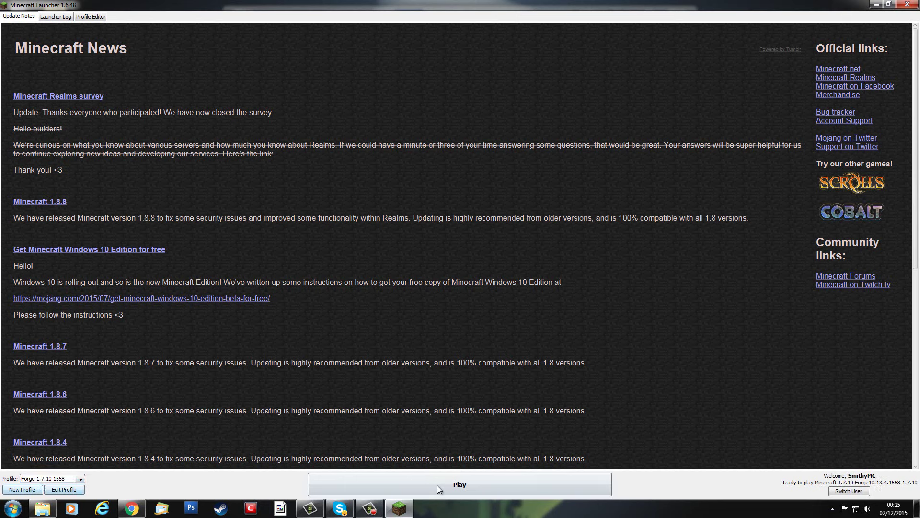
# Play the Forge 1.7.10 profile, view the Mod List's three mods, and return to the title screen
pyautogui.click(466, 484)
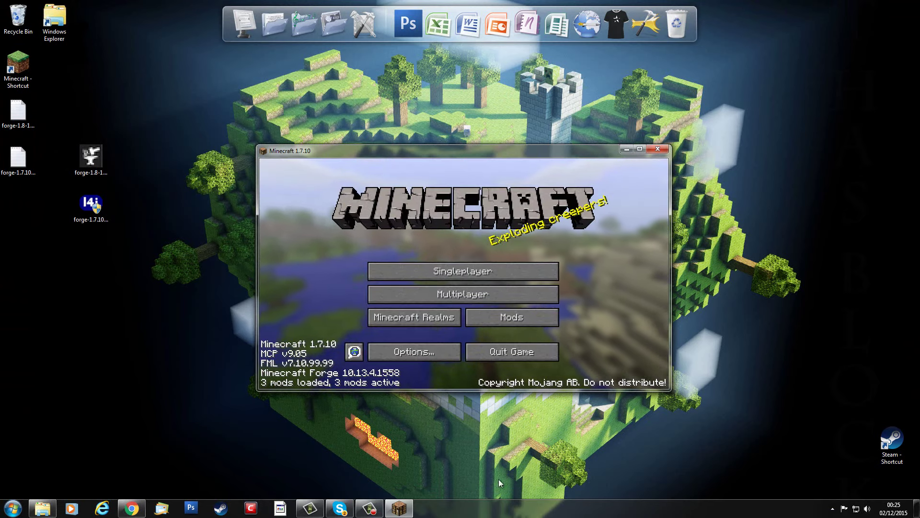
pyautogui.click(520, 320)
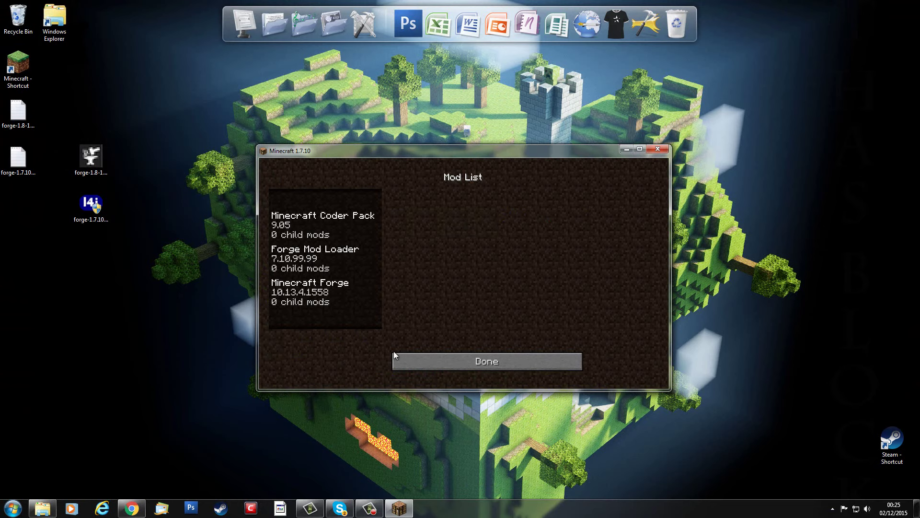
pyautogui.click(471, 364)
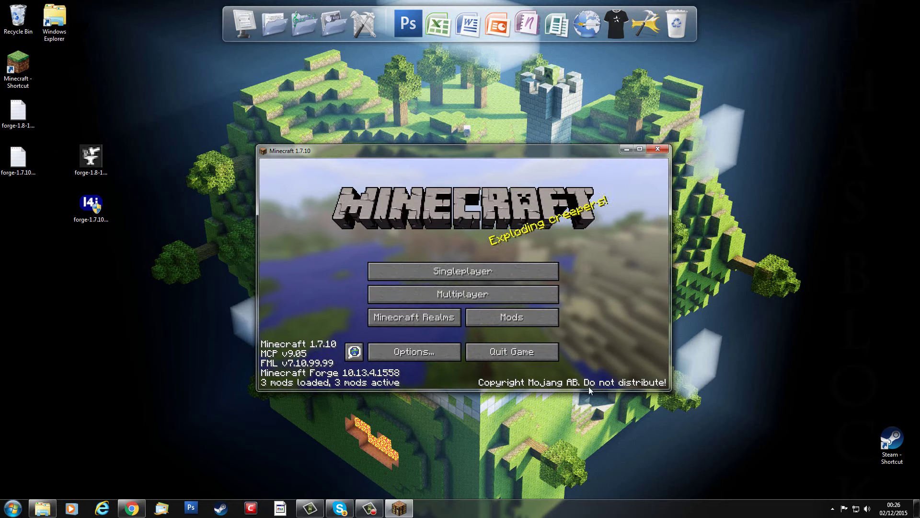